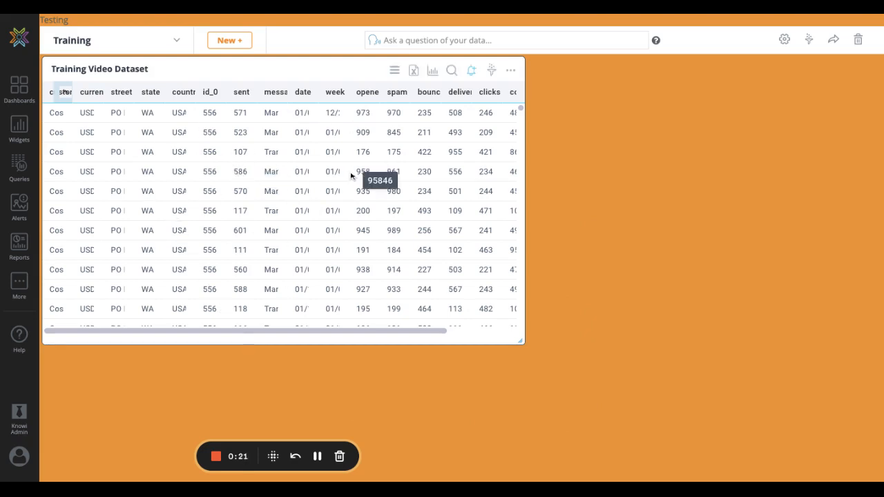
- Open the Training Video Dataset widget for analysis and examine the available visualization types from grids and charts to maps and diagrams
click(433, 71)
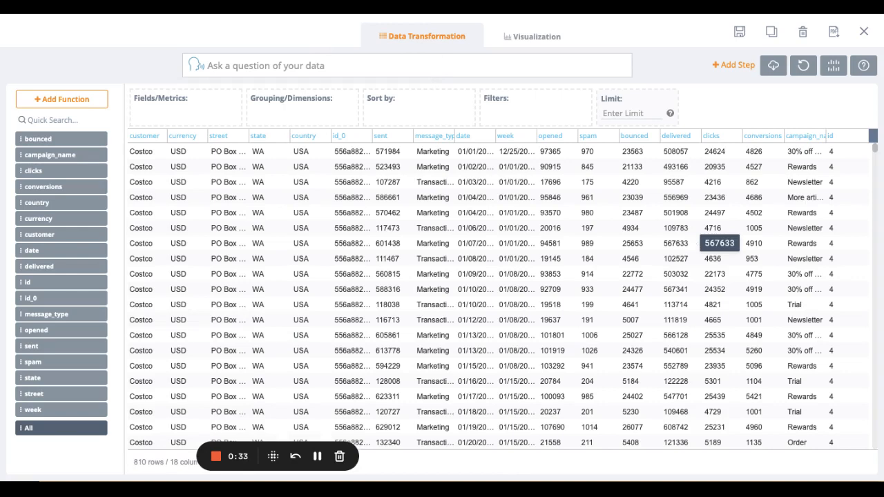
click(562, 42)
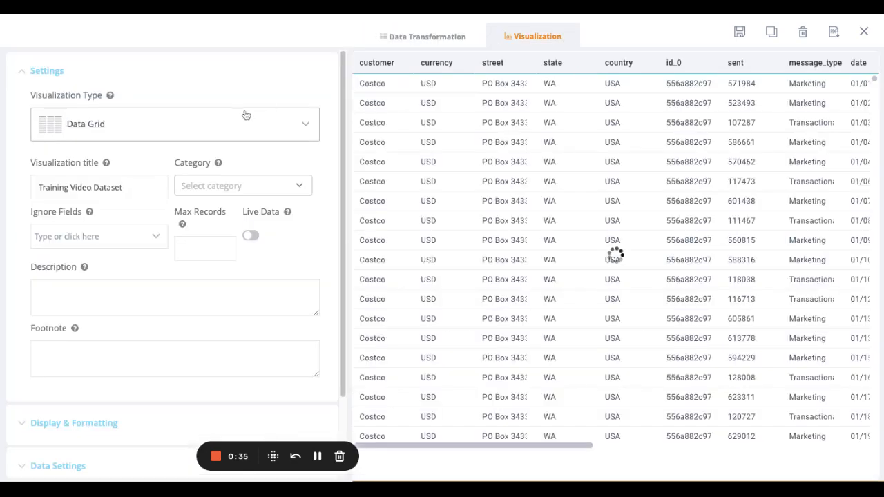
click(161, 126)
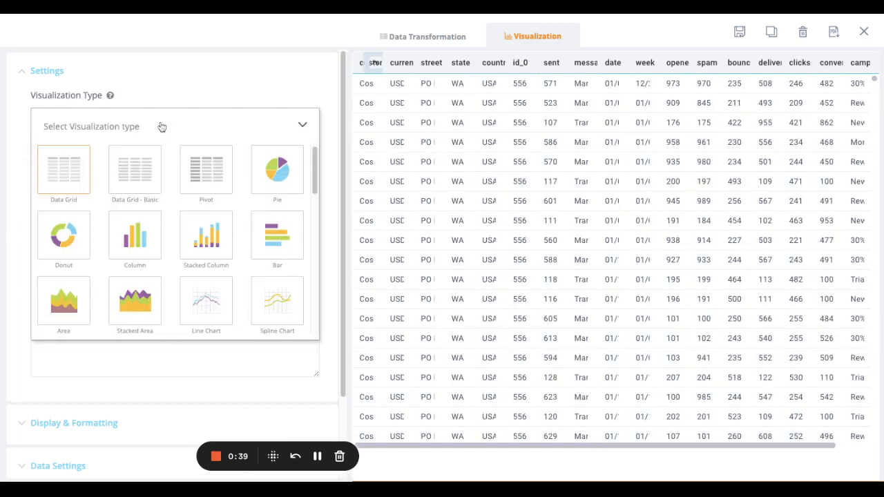
scroll(313, 156, down, 5)
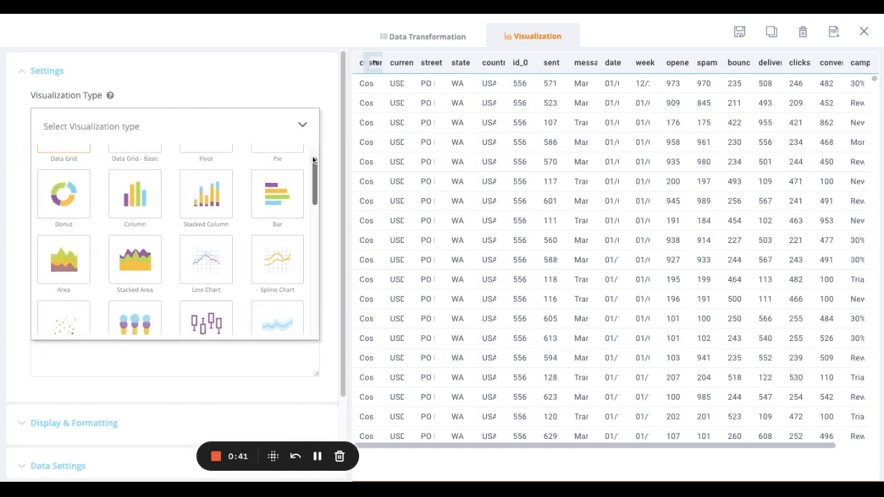
scroll(312, 156, up, 5)
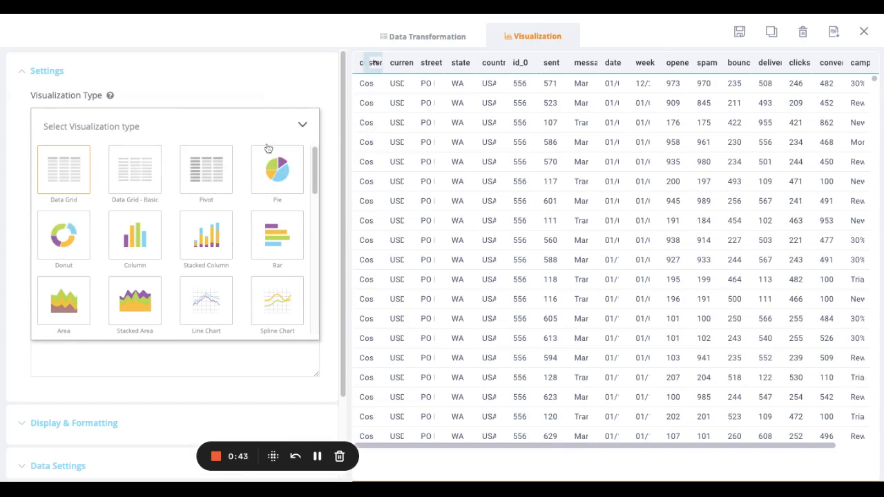
scroll(221, 185, down, 1)
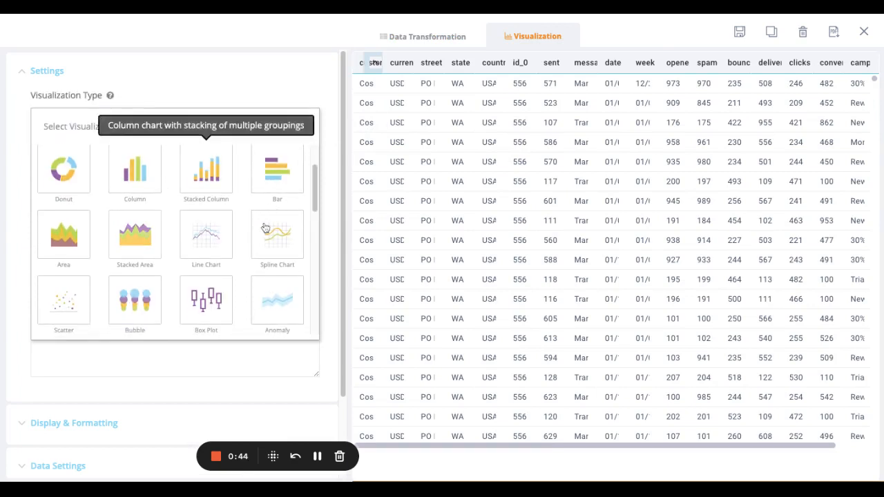
scroll(310, 183, down, 3)
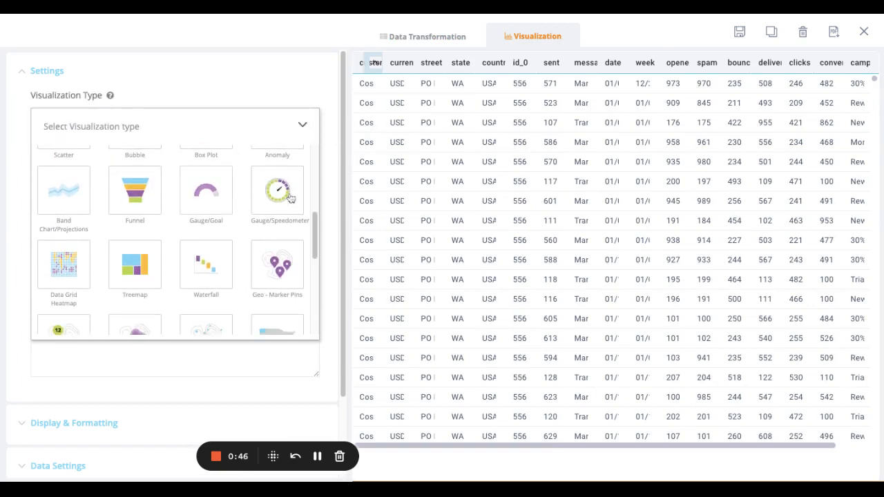
scroll(317, 242, down, 1)
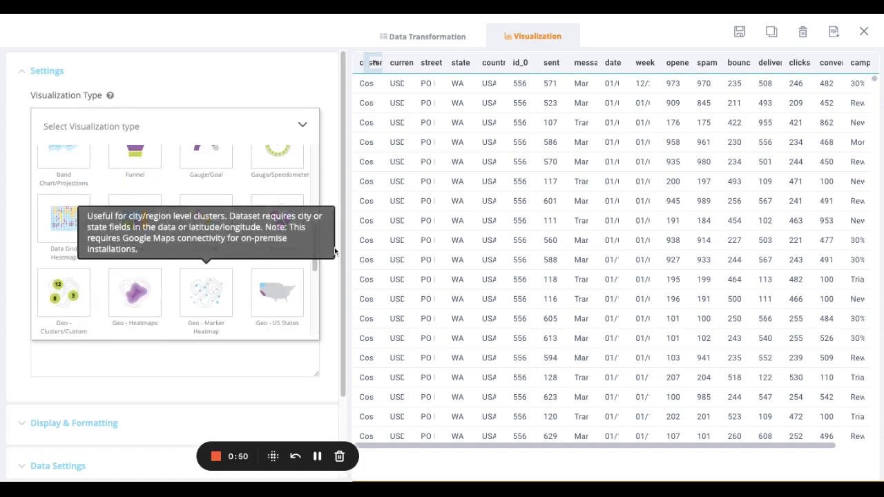
scroll(315, 250, down, 5)
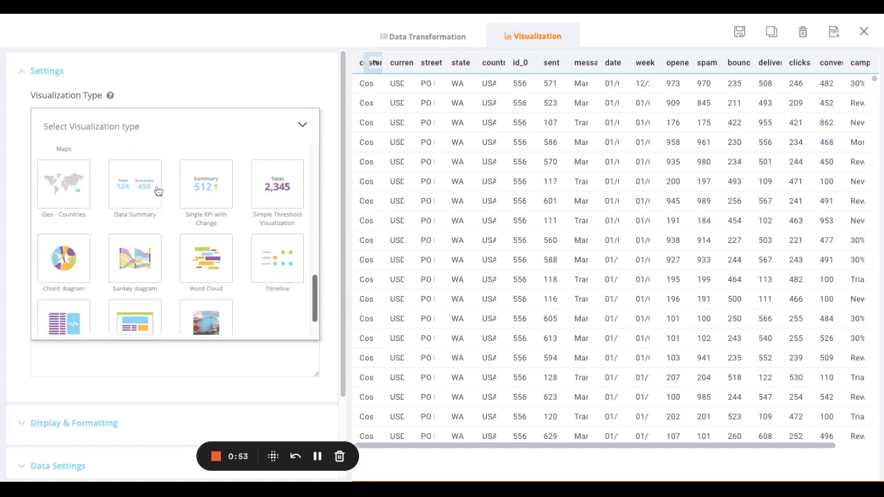
scroll(314, 311, down, 1)
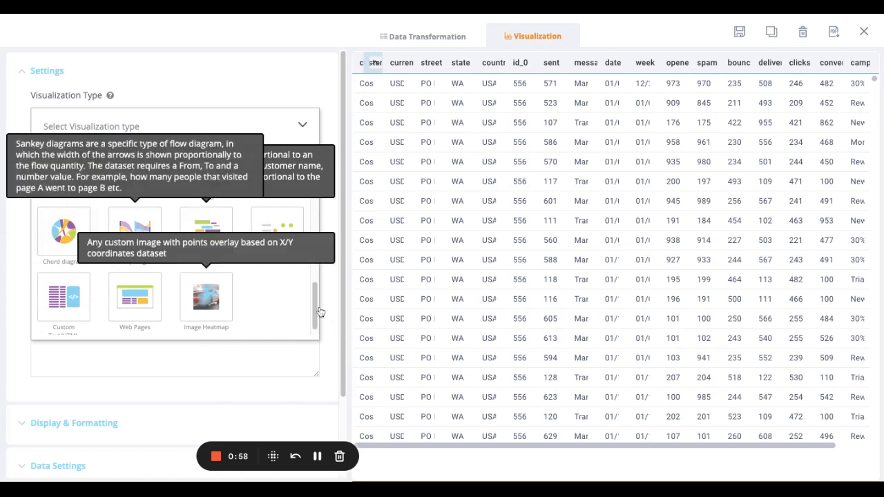
scroll(317, 310, up, 5)
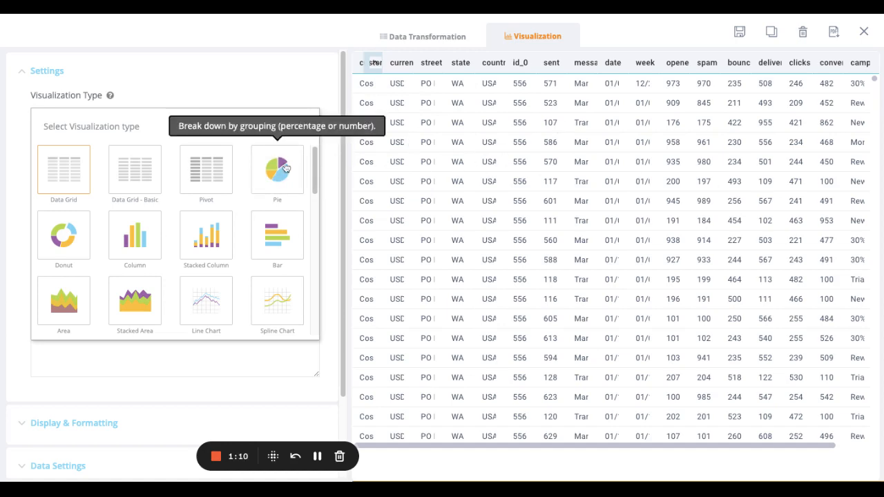
- Transform the dataset to show the sum of sent grouped by customer, and save the widget settings
click(436, 37)
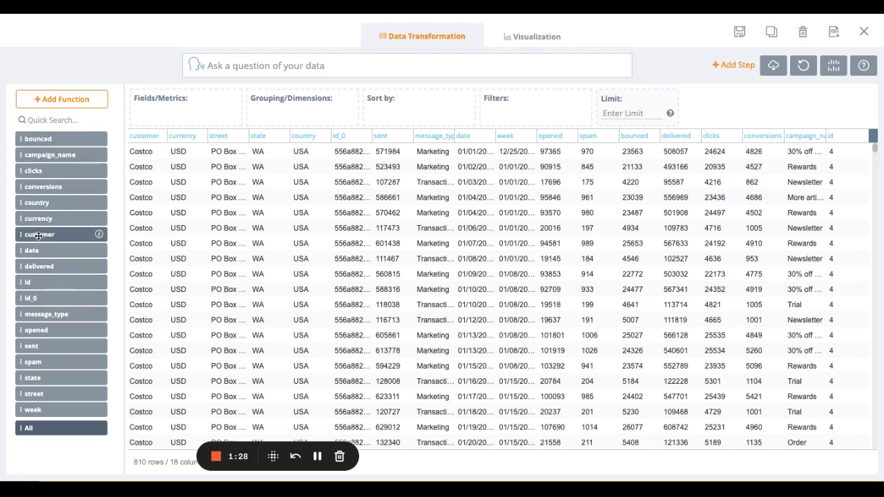
drag(38, 235, 363, 111)
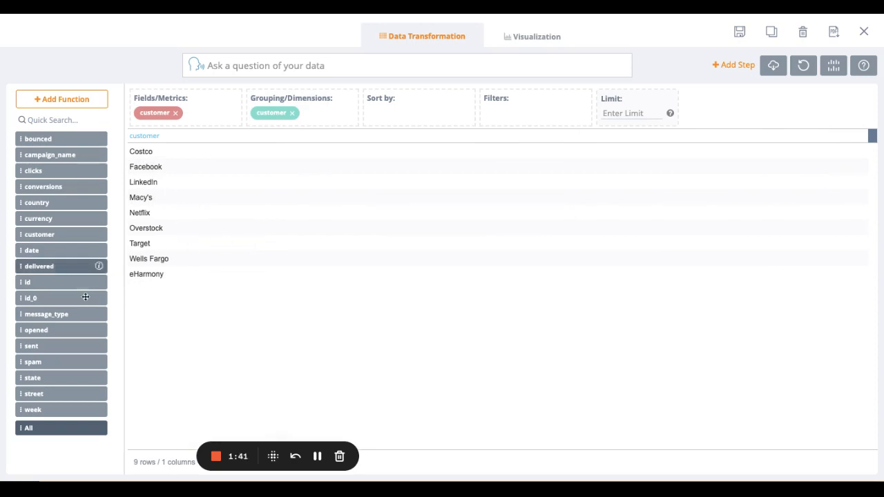
drag(70, 346, 193, 107)
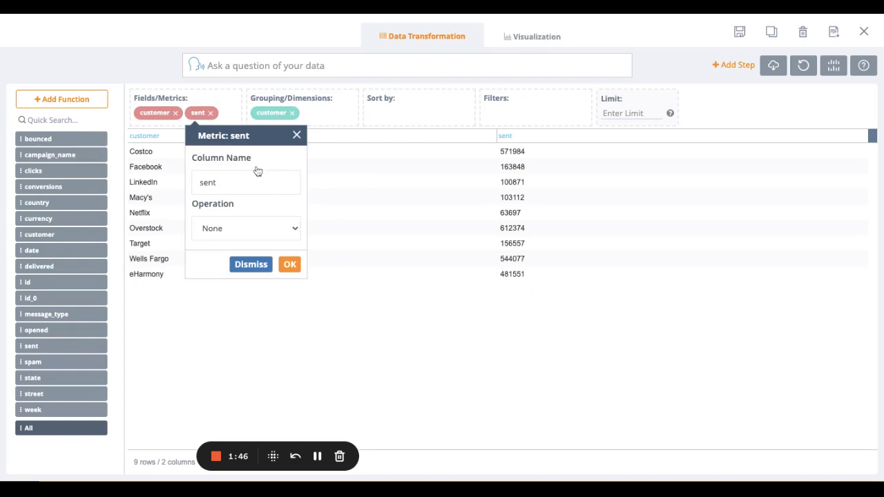
click(239, 236)
click(234, 261)
click(289, 264)
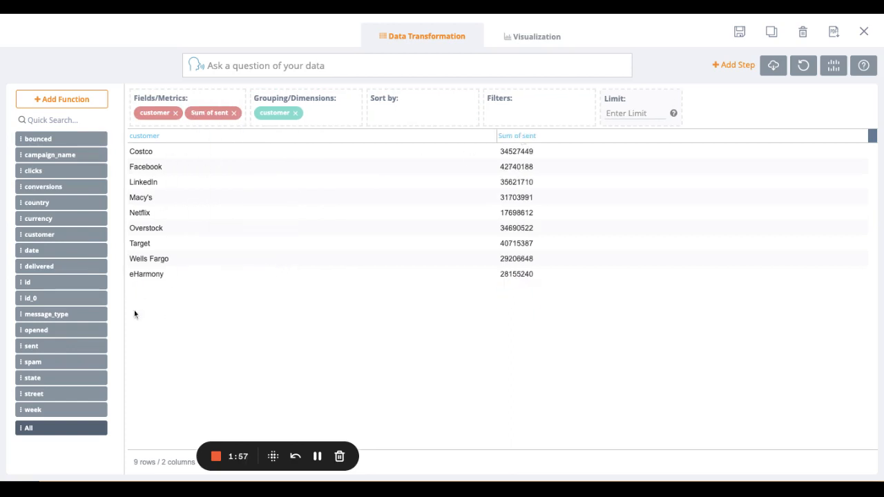
click(739, 32)
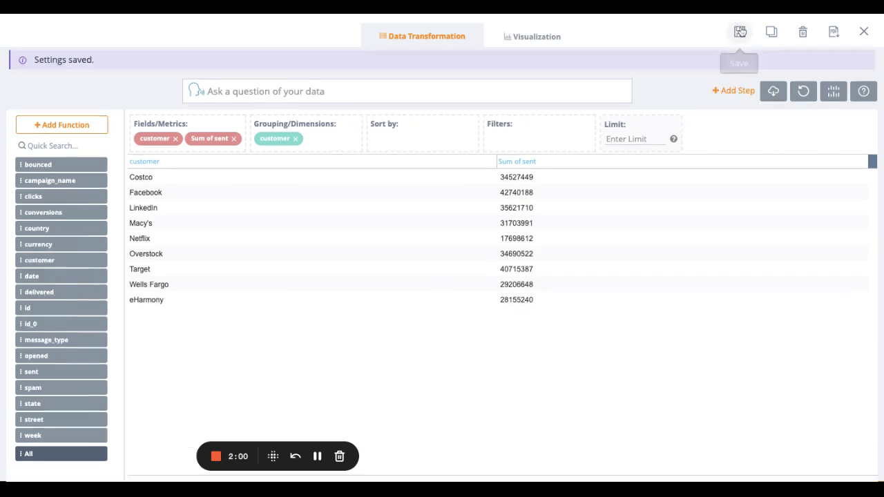
- Change the Training Video Dataset widget's visualization type to Donut
click(536, 35)
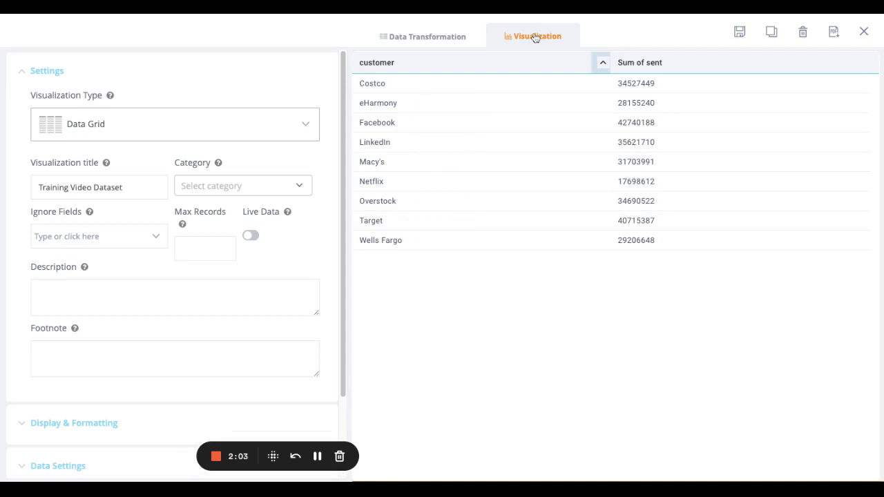
click(105, 136)
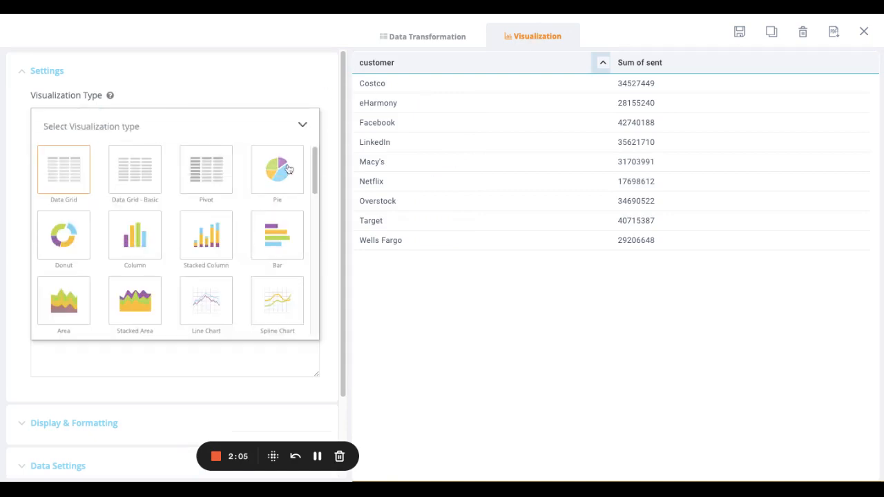
click(62, 238)
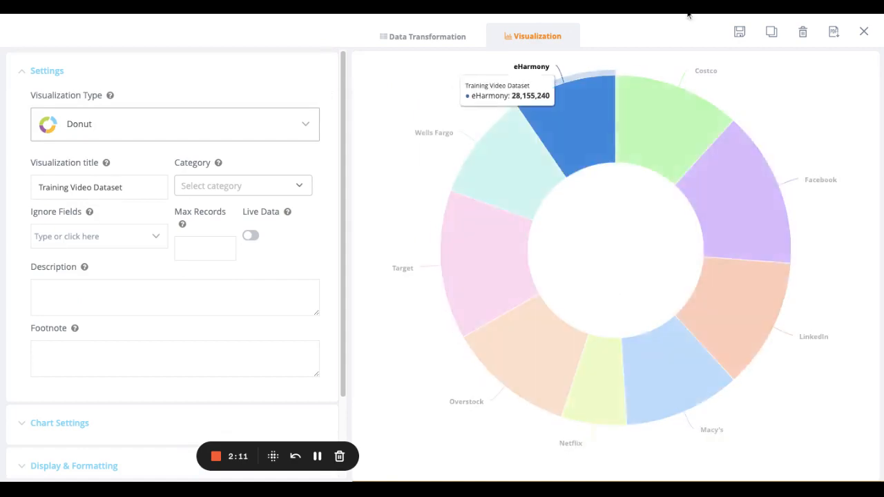
- Set the donut chart's visualization title to "Sending Data Pie" and save the widget
triple_click(132, 188)
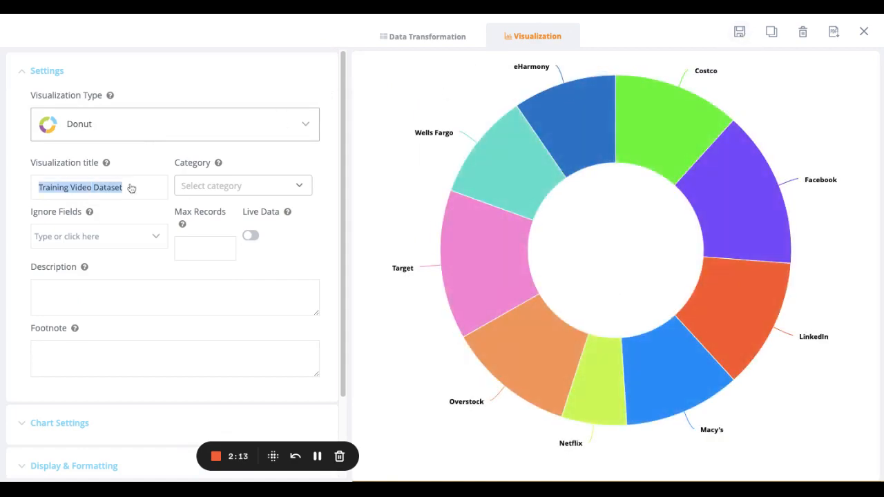
text(Sending Data Pie)
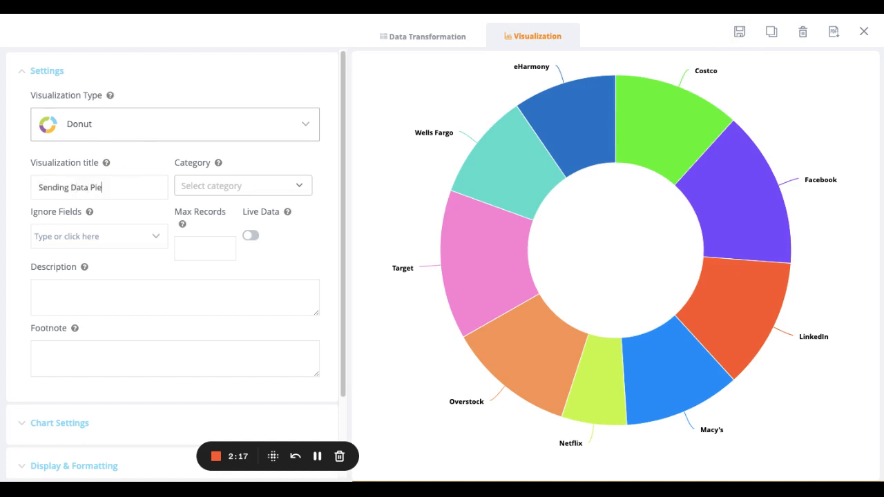
click(739, 32)
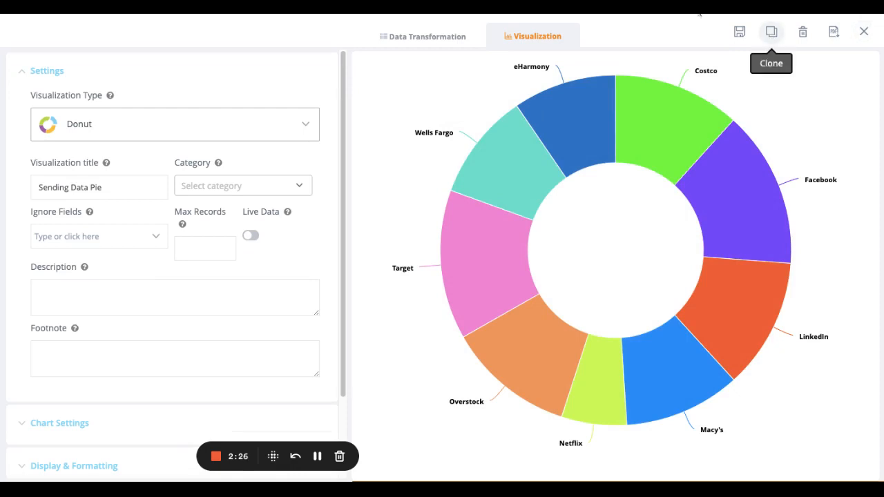
- Clone the donut widget as "Bar chart sending activity", keeping the same dataset, and add the copy to the dashboard
click(772, 41)
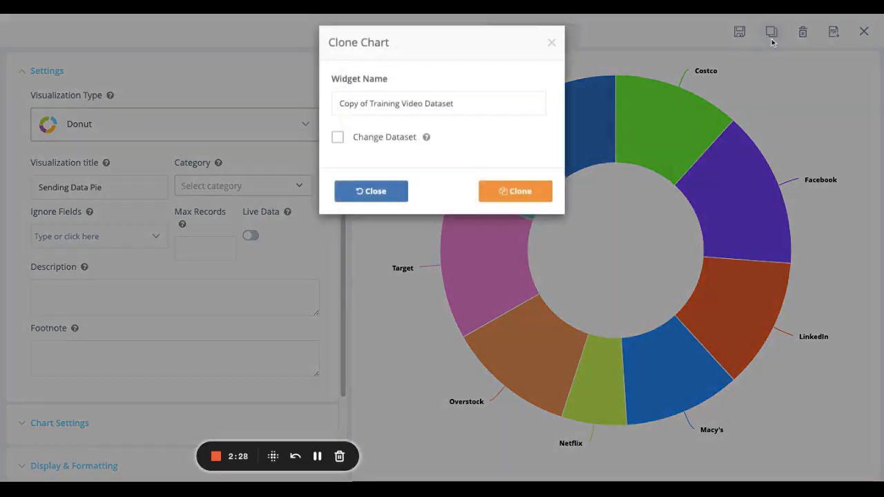
triple_click(490, 109)
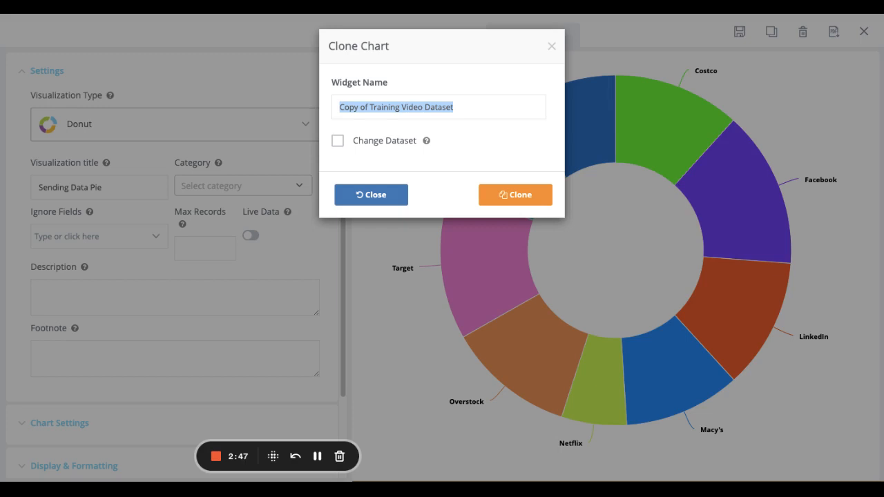
text(Bar c)
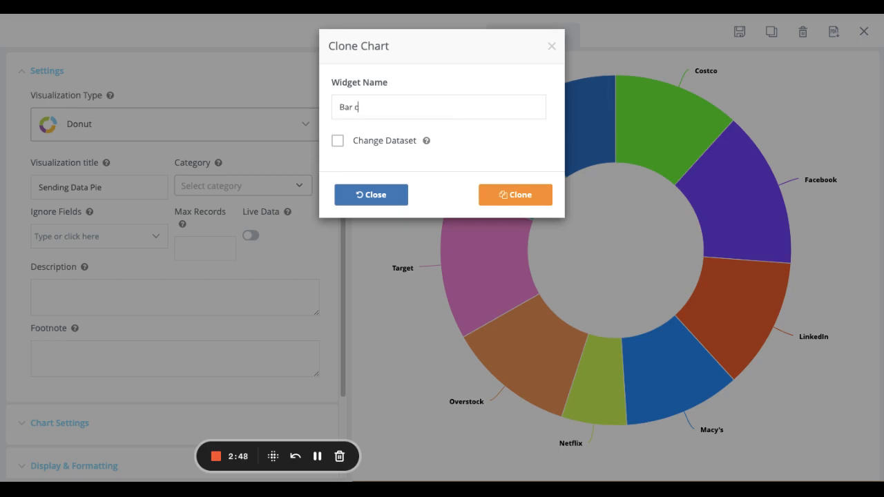
text(hart sending activity)
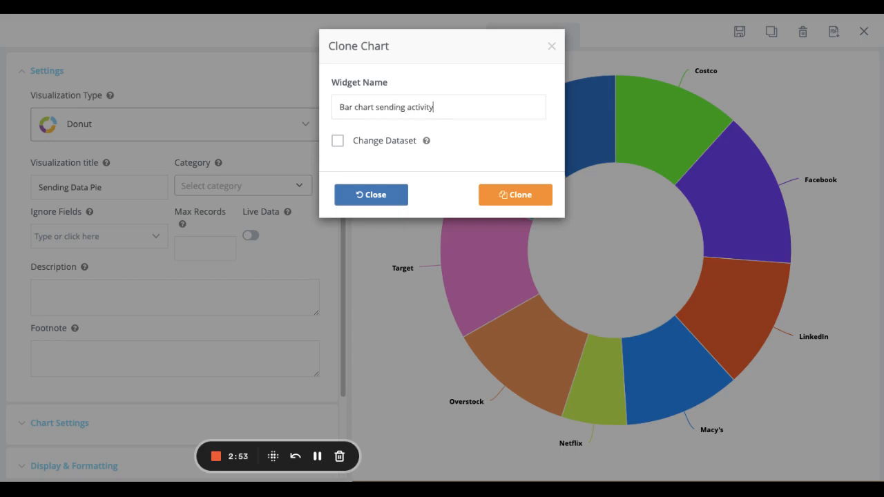
click(528, 200)
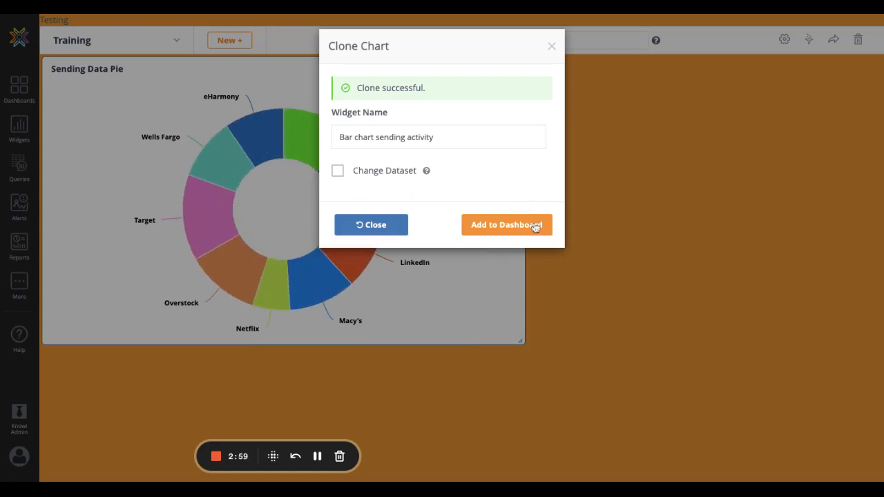
click(506, 225)
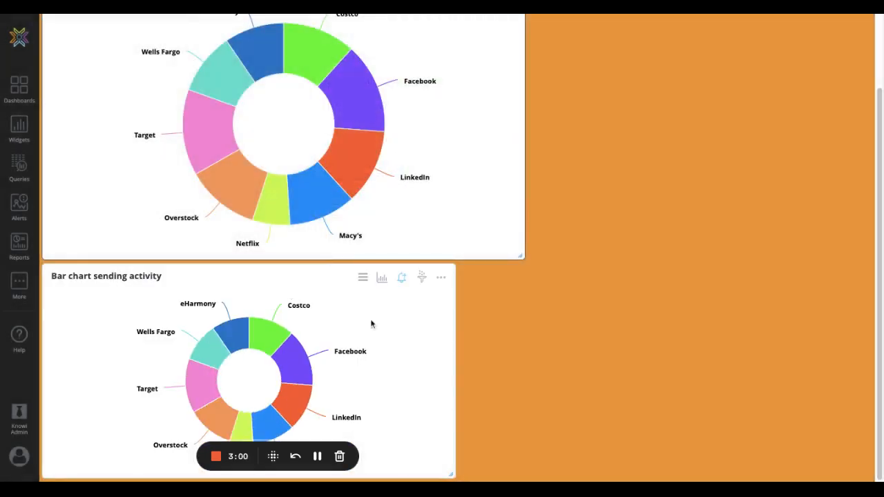
- Add opened with the Sum operation as a metric in the "Bar chart sending activity" widget's data, and save it
click(382, 278)
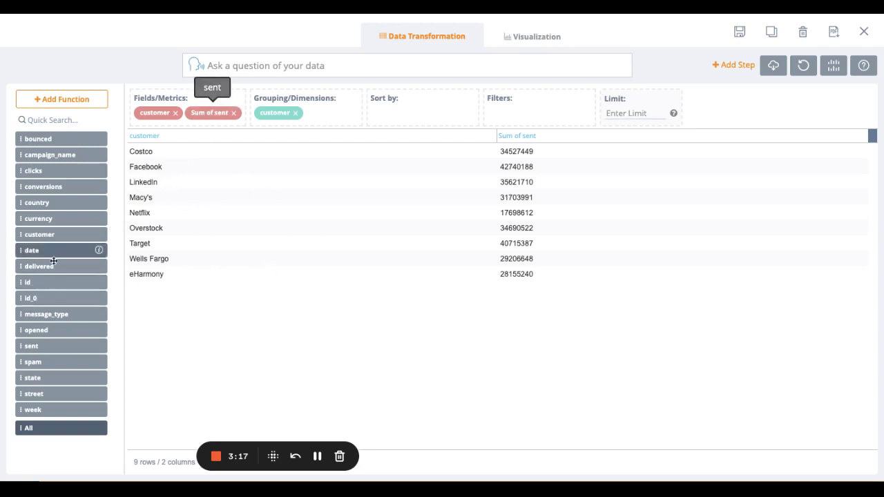
drag(43, 331, 262, 110)
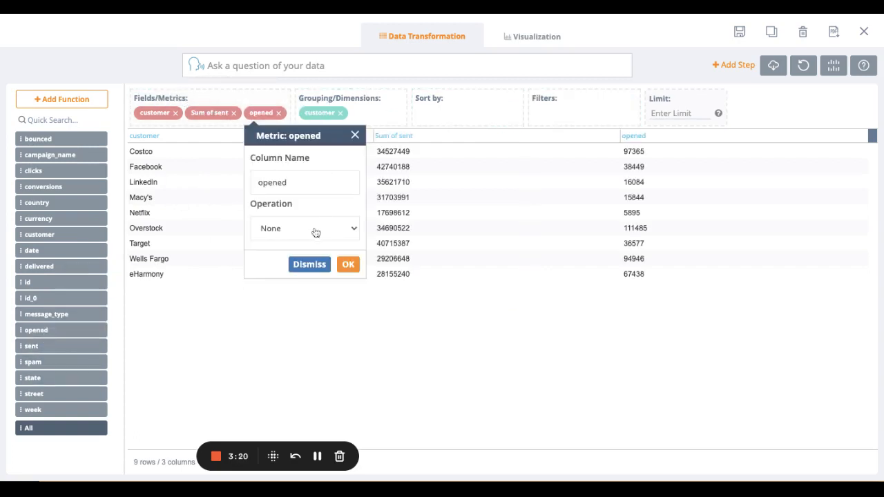
click(315, 232)
click(316, 250)
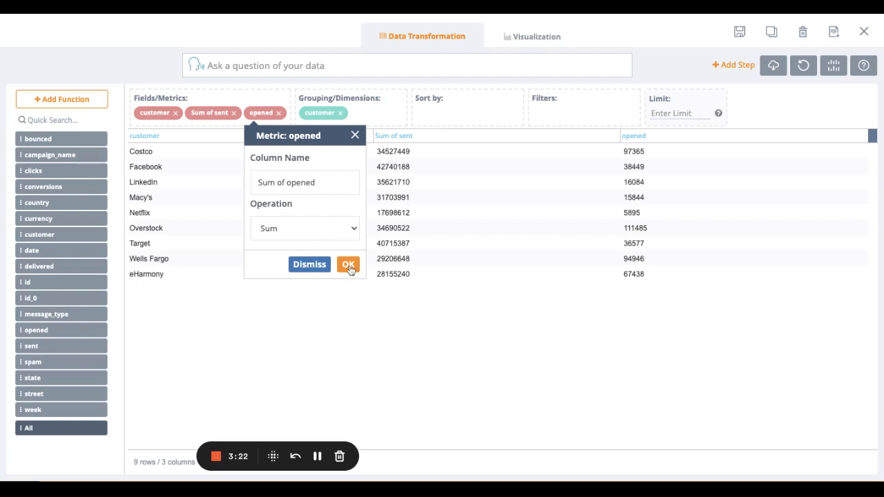
click(348, 264)
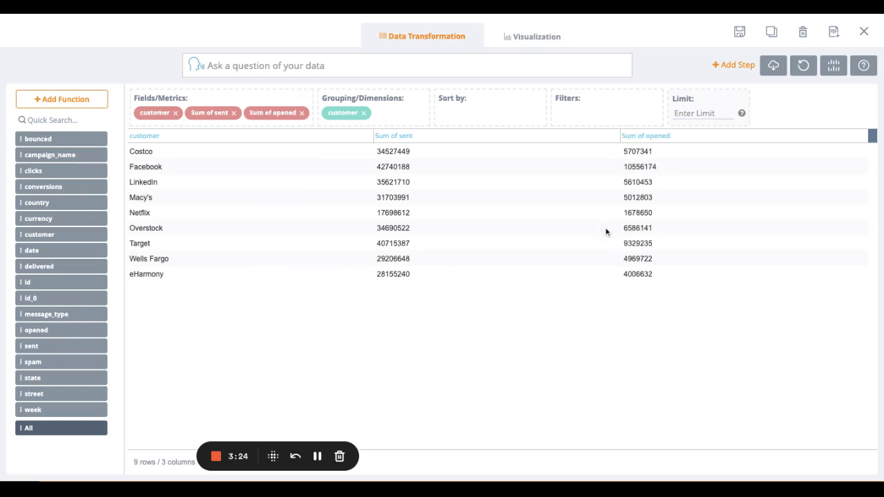
click(742, 32)
- Change the "Bar chart sending activity" widget's visualization type to Column
drag(511, 36, 545, 37)
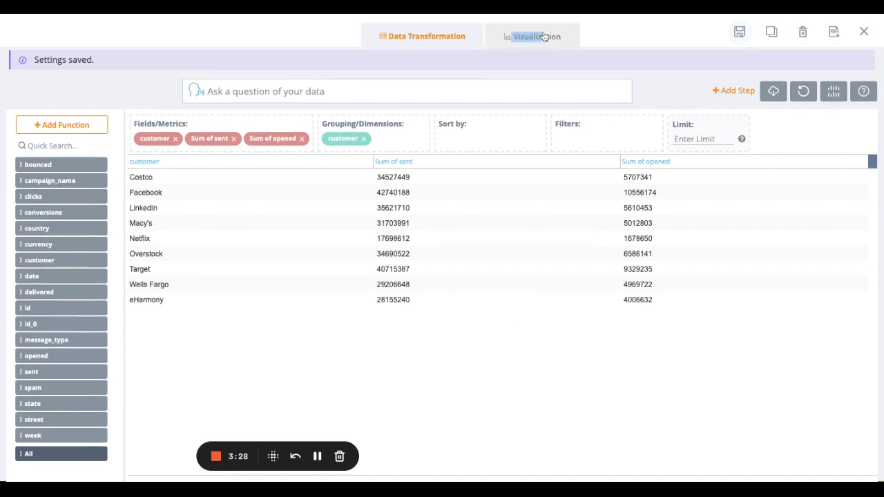
click(545, 37)
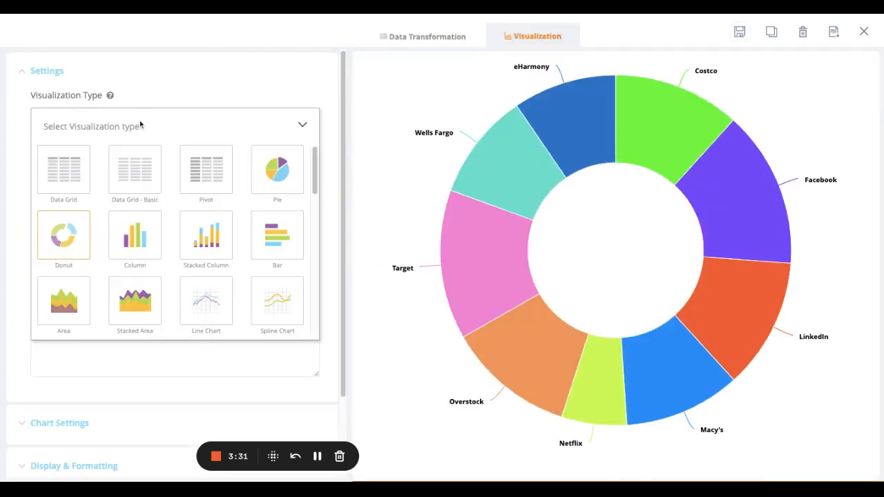
click(136, 248)
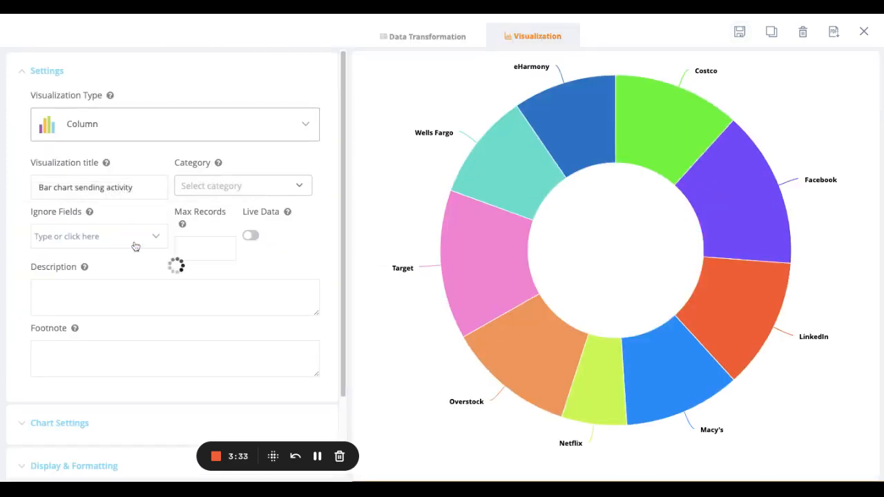
- Add Sum of opened to the column chart's Y-axis plot data alongside Sum of sent, save the widget and return to the dashboard
scroll(187, 155, down, 3)
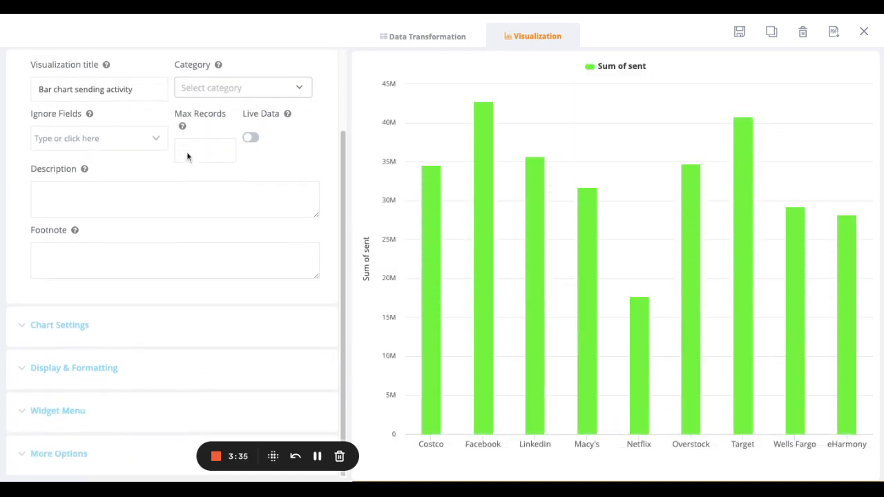
click(59, 325)
scroll(177, 266, down, 3)
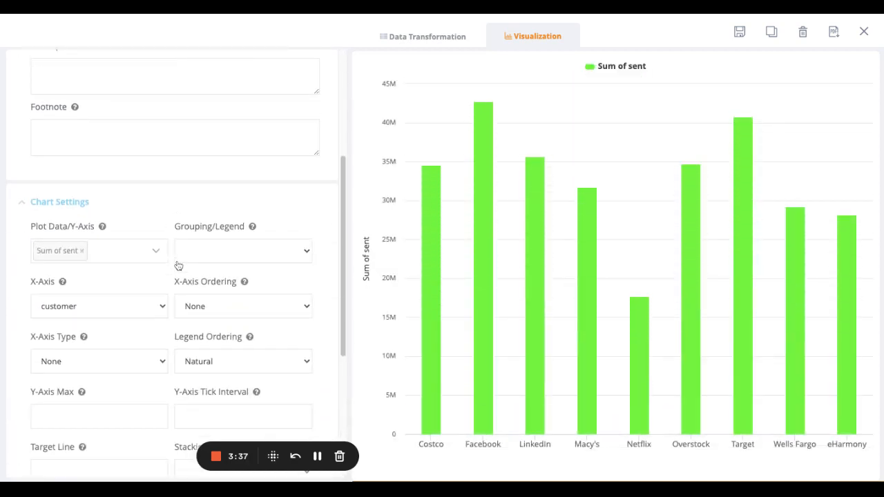
click(142, 256)
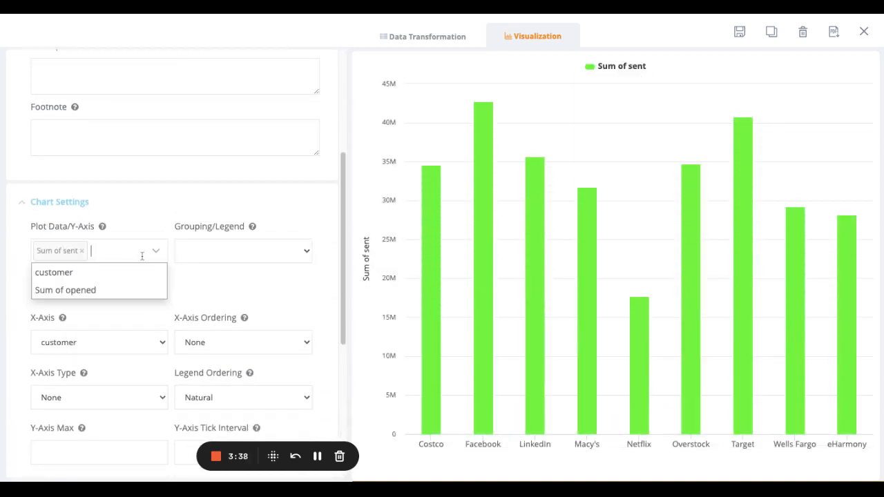
click(113, 290)
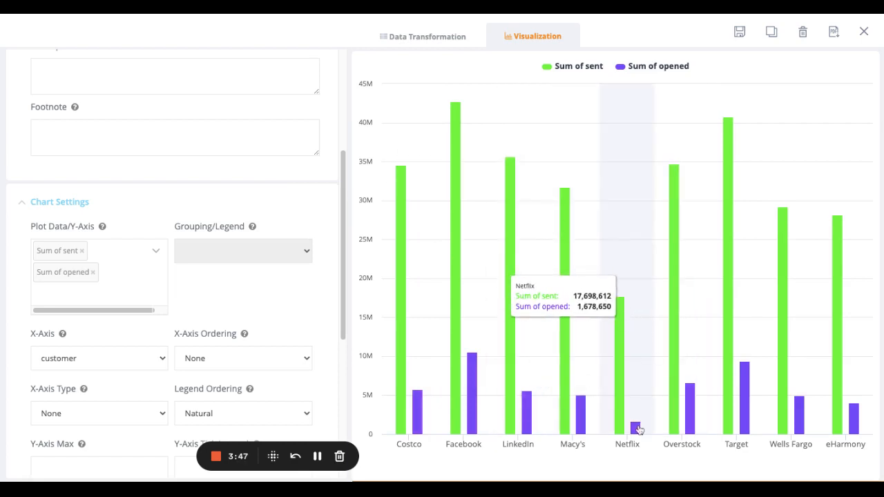
click(742, 35)
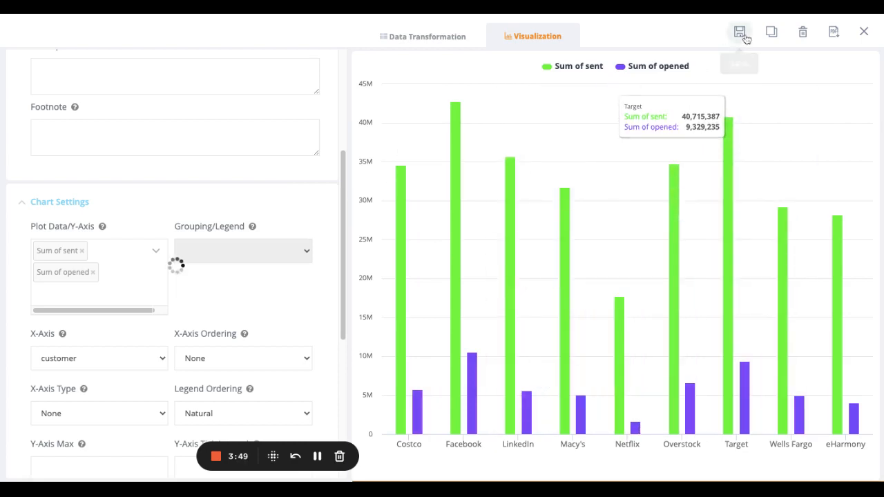
click(865, 32)
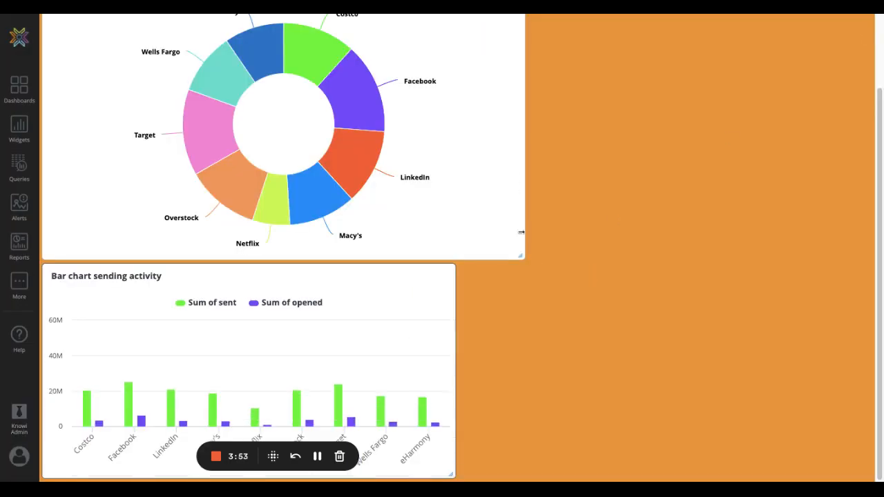
- Narrow the Sending Data Pie widget, place the bar chart widget beside it and extend the bar chart to the pie's height
drag(520, 255, 402, 260)
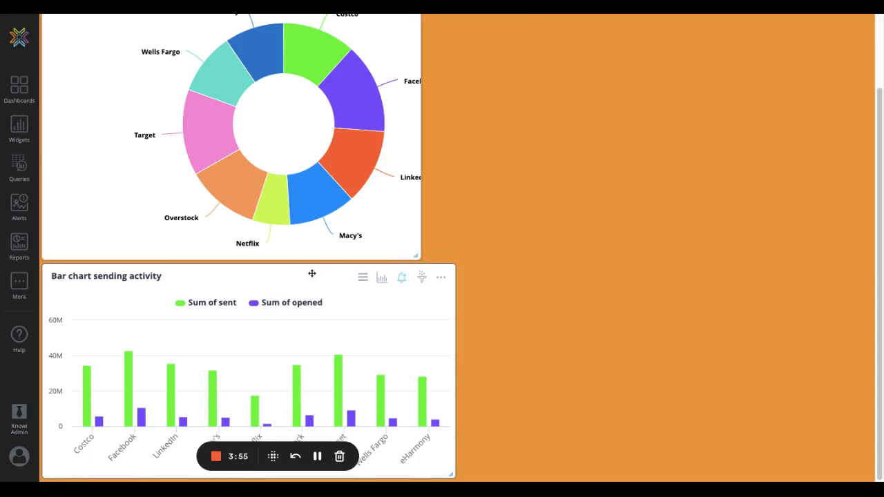
drag(311, 272, 729, 64)
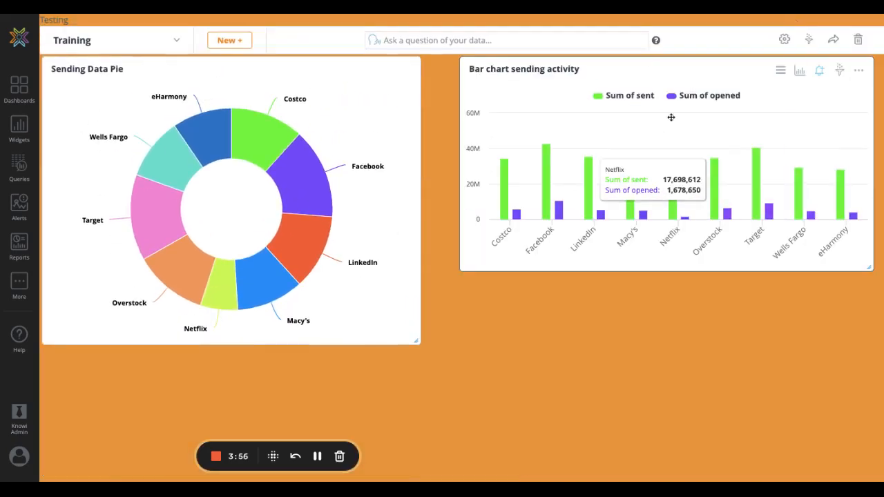
drag(616, 271, 621, 340)
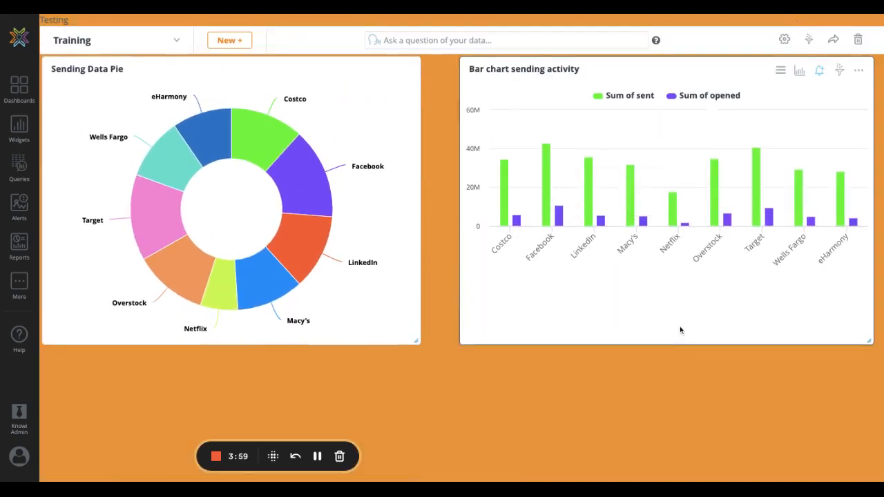